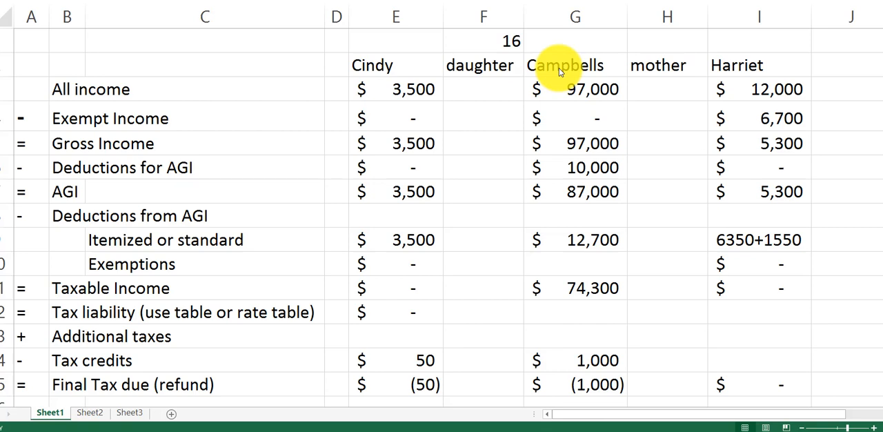
- Enter the Campbells column's exemptions in G10 as the formula 3*4050
left_click(573, 267)
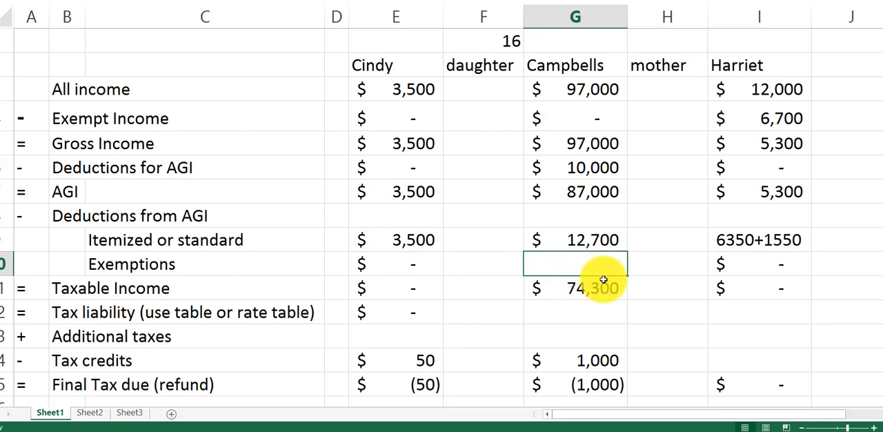
type("+3*405")
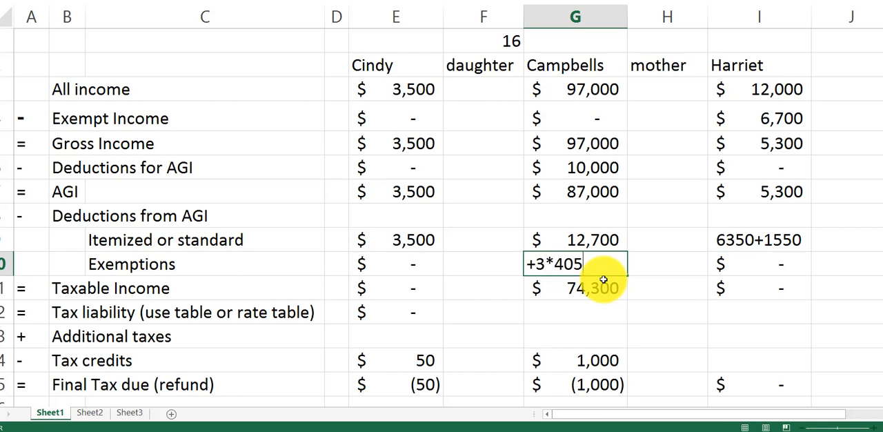
type("0")
key("Return")
key("Up")
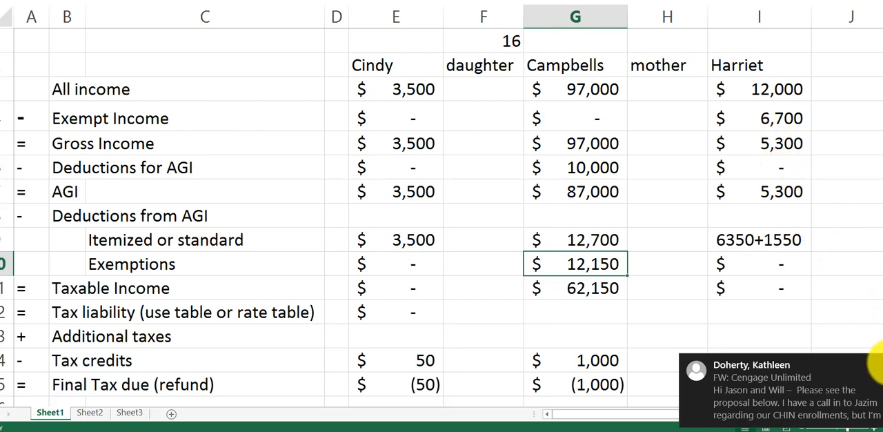
- Dismiss the incoming e-mail notifications covering the worksheet
left_click(871, 364)
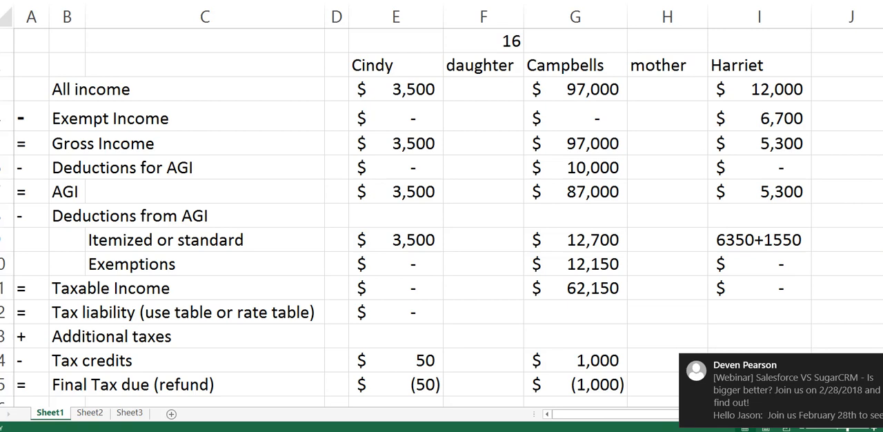
left_click(874, 365)
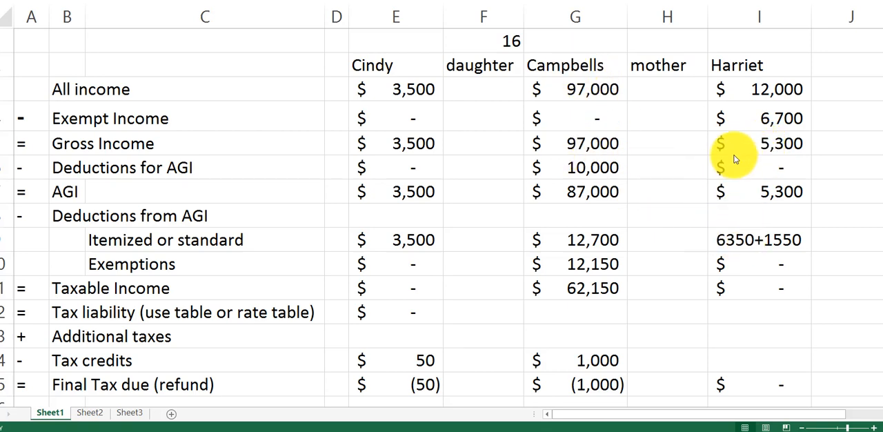
- Enter 4050 as the exemptions amount in I10
left_click(757, 269)
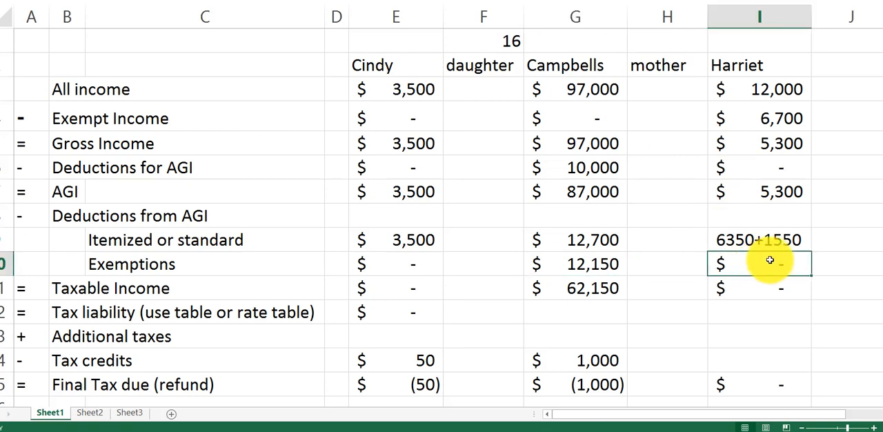
type("4050")
key("Return")
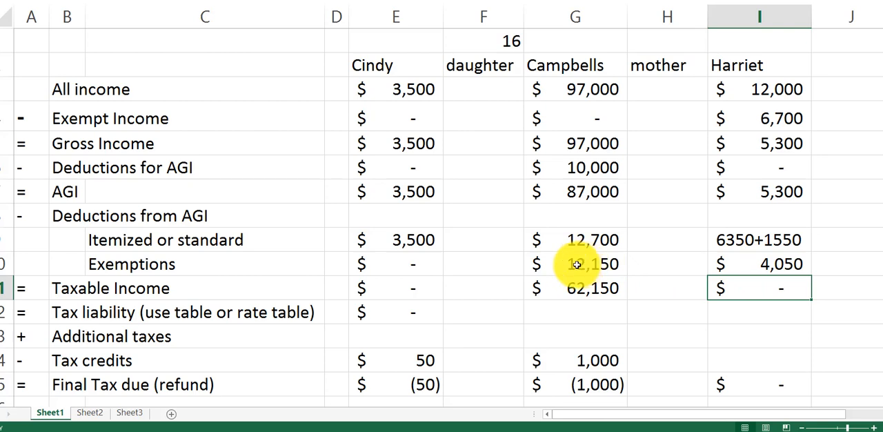
- Replace the itemized or standard deduction in I9 with 1050+1550 and set the exemptions in I10 to 0
left_click(747, 239)
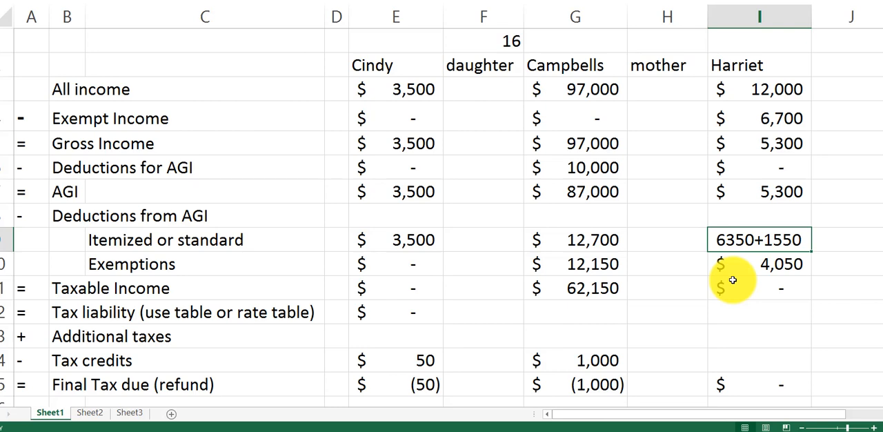
type("1050")
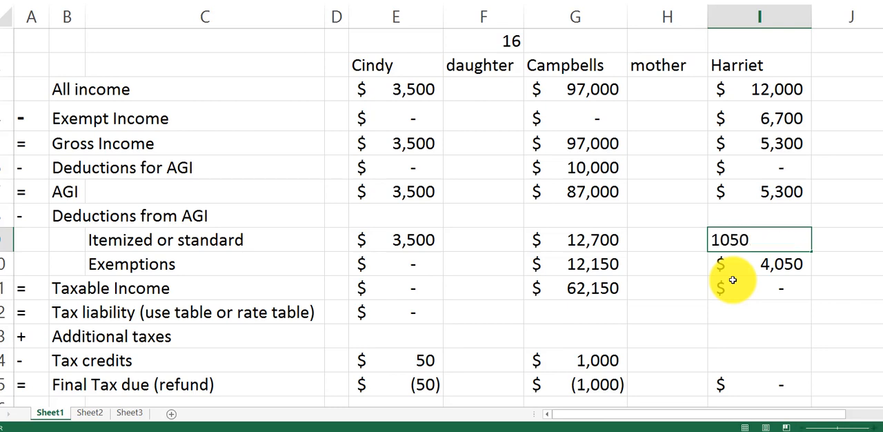
type("+1550")
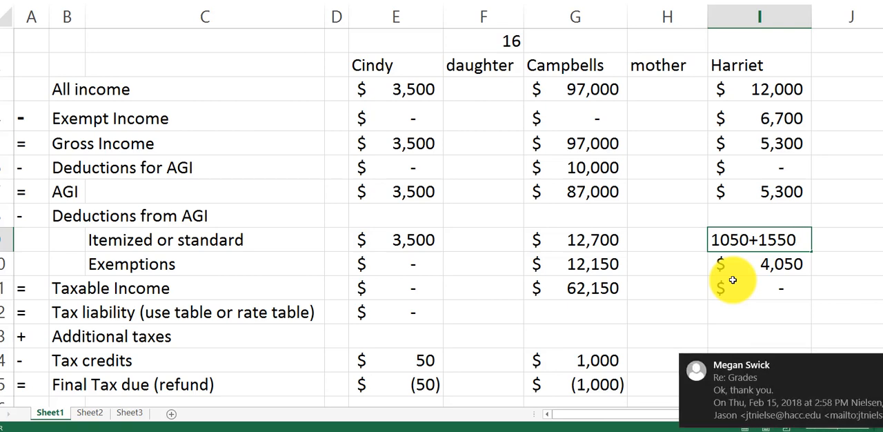
left_click(882, 370)
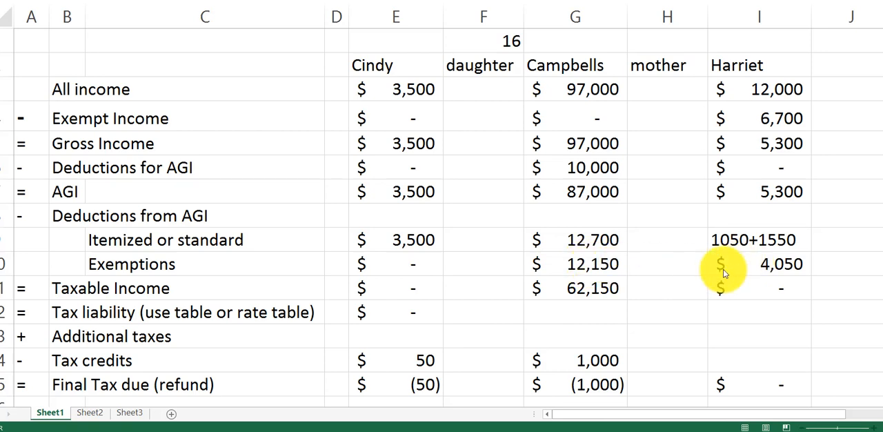
left_click(783, 267)
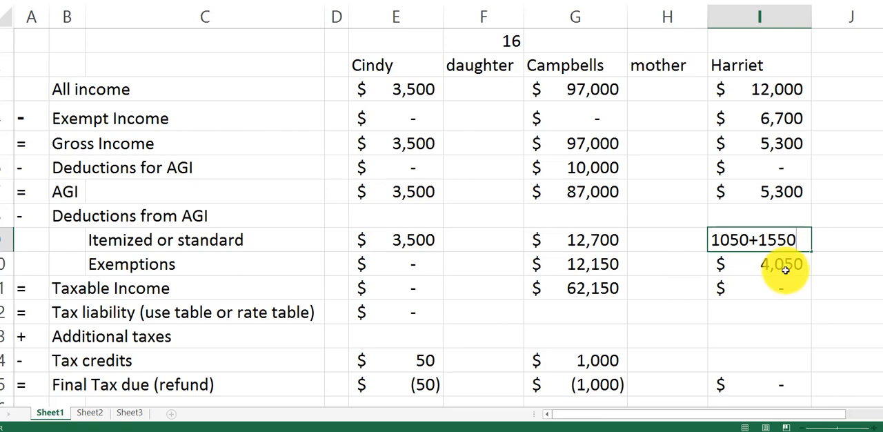
key("Return")
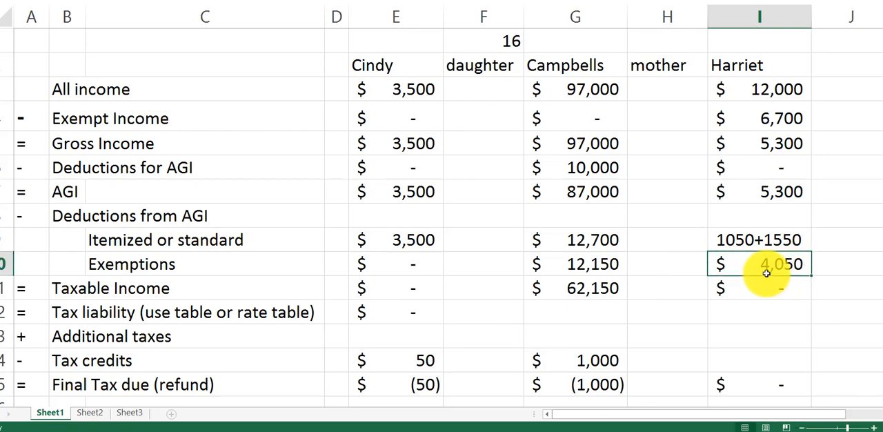
type("0")
key("Return")
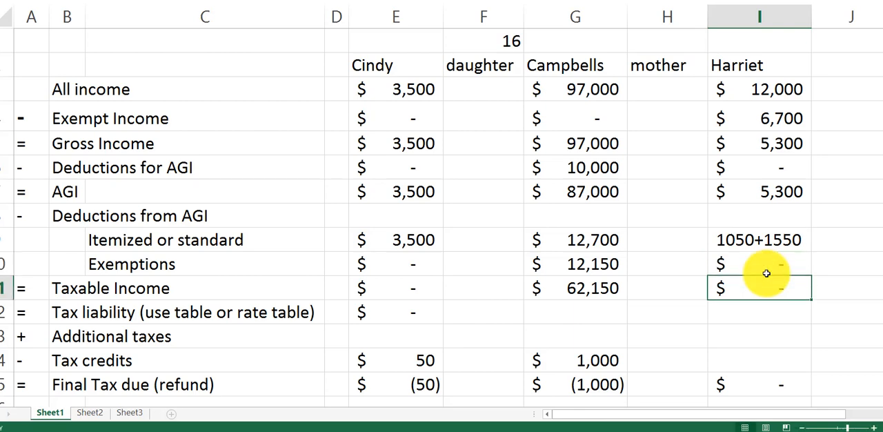
- Change the exemptions formula in G10 to 4*4050
left_click(586, 266)
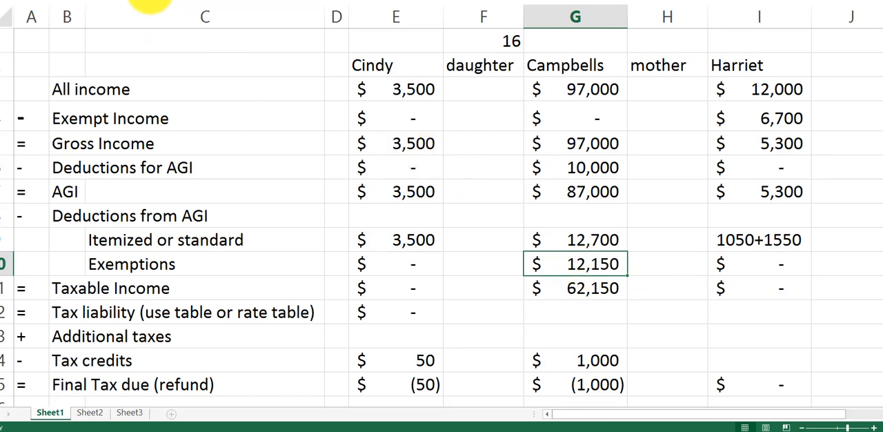
key("F2")
key("Left")
key("Left")
key("Left")
key("Left")
key("Left")
key("BackSpace")
type("4")
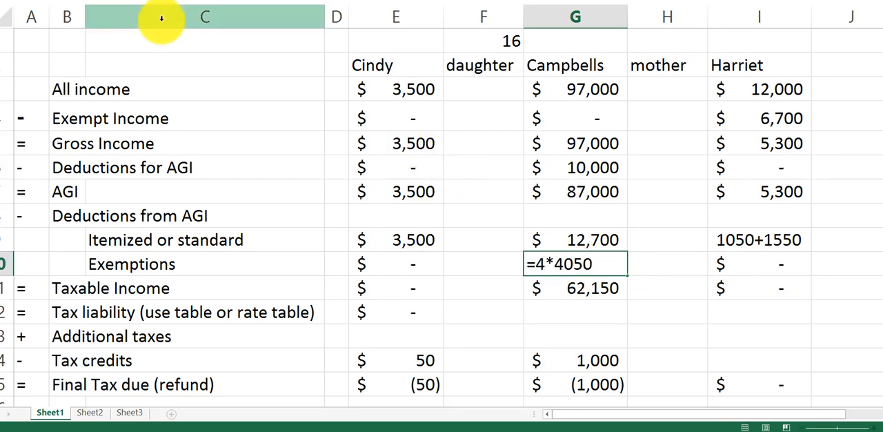
key("Return")
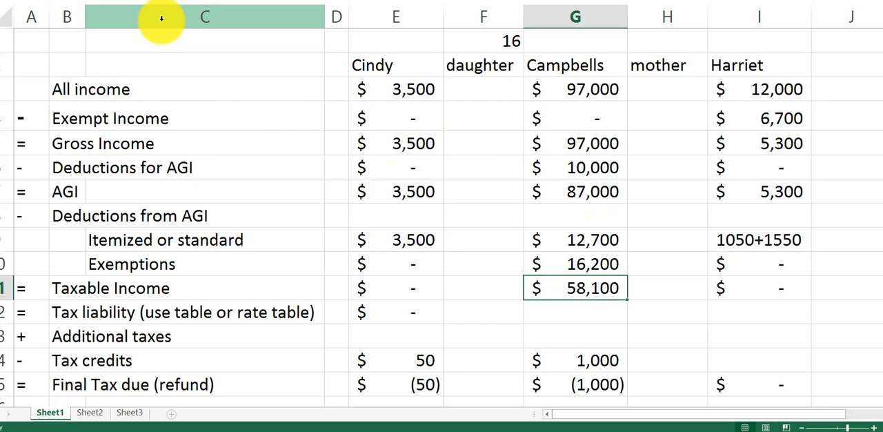
- Calculate taxable income in I11 as the AGI in I7 minus 2600
key("Up")
key("Right")
key("Right")
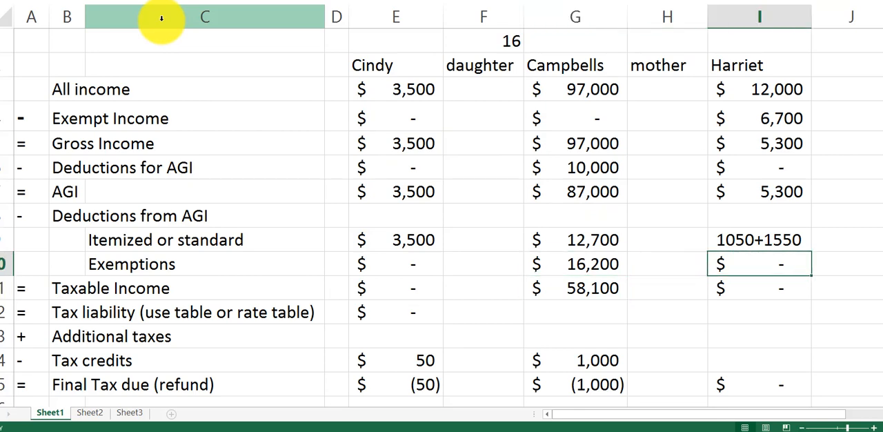
key("Up")
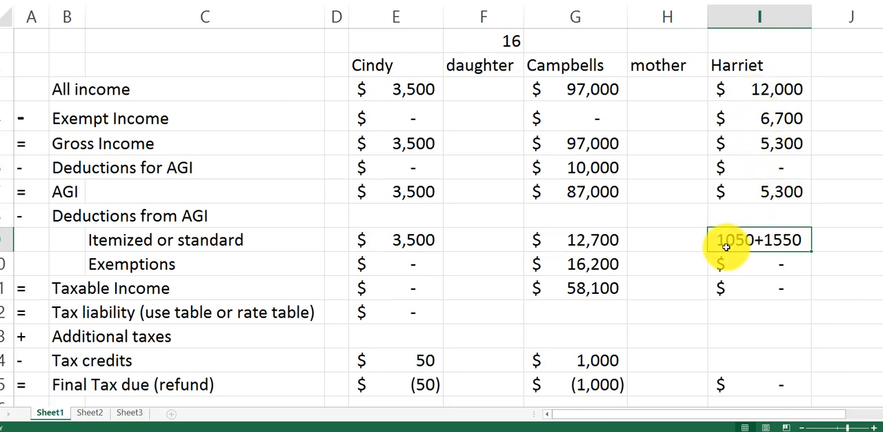
left_click(760, 303)
left_click(772, 288)
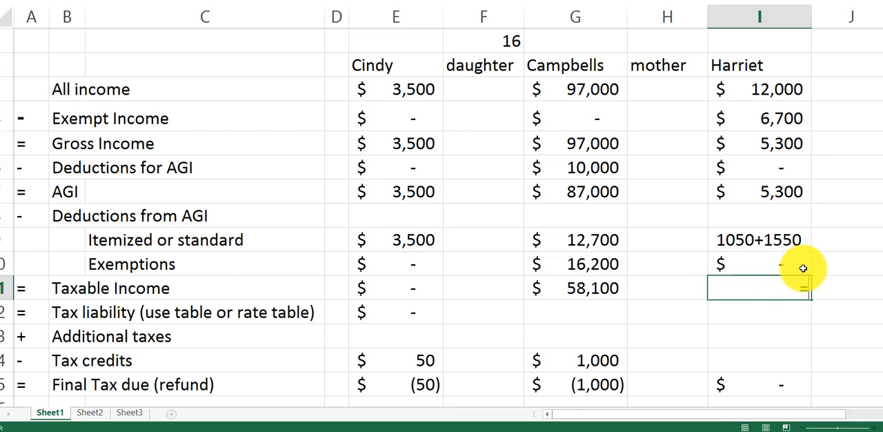
type("=")
key("Up")
key("Up")
key("Up")
key("Up")
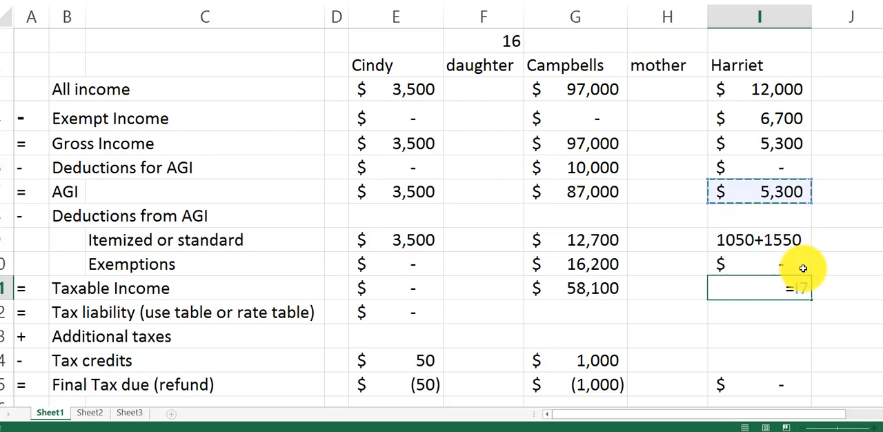
type("-2600")
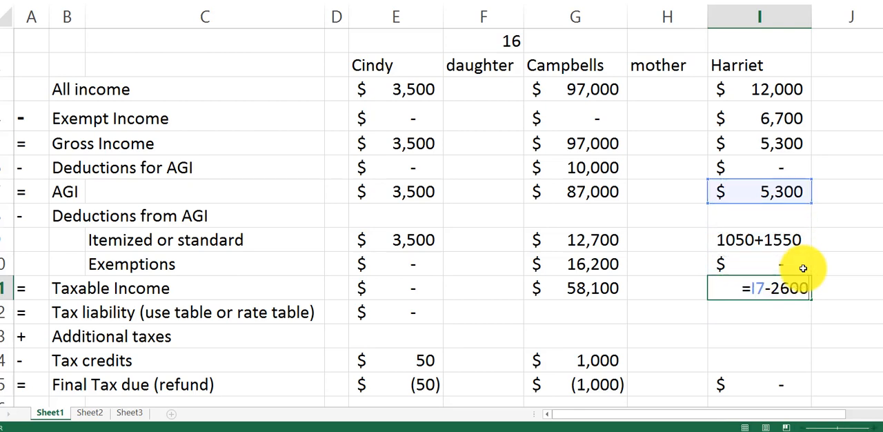
key("Return")
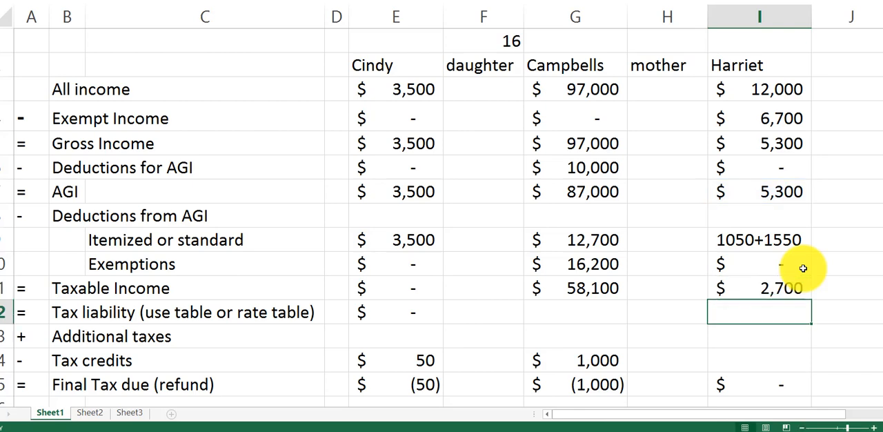
key("Down")
key("Down")
key("Down")
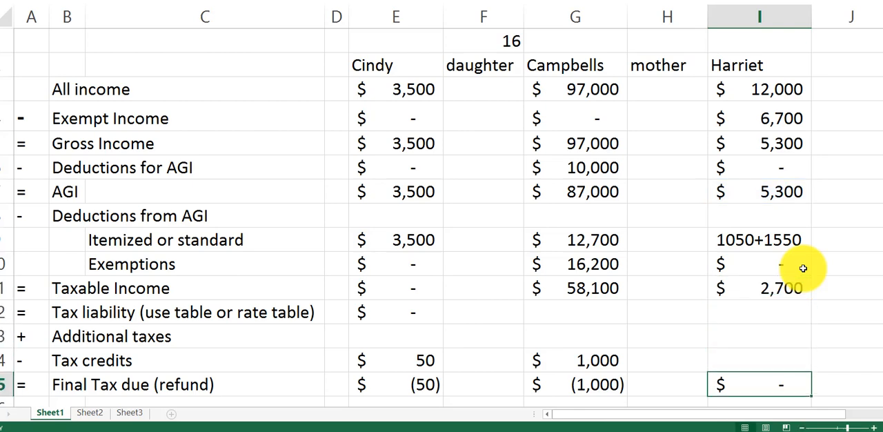
key("Down")
key("Up")
key("Up")
key("Up")
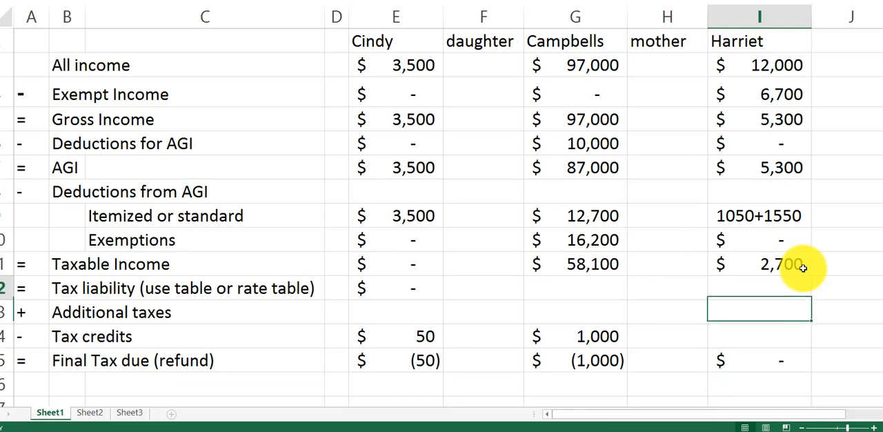
key("Up")
key("Up")
key("Up")
key("Up")
key("Up")
key("Up")
key("Up")
key("Up")
key("Up")
key("Up")
key("Up")
key("Up")
key("Down")
key("Down")
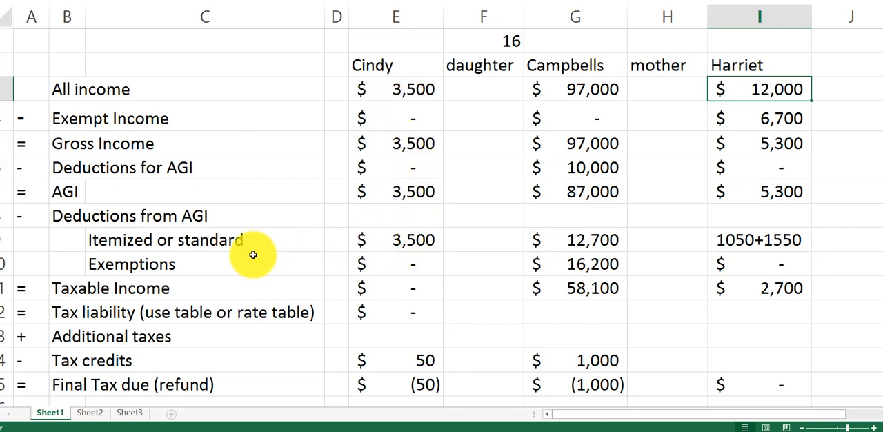
left_click(398, 363)
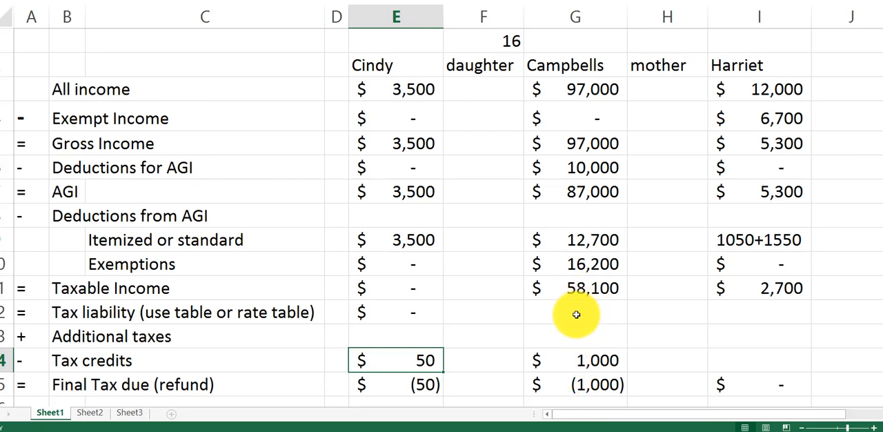
left_click(777, 316)
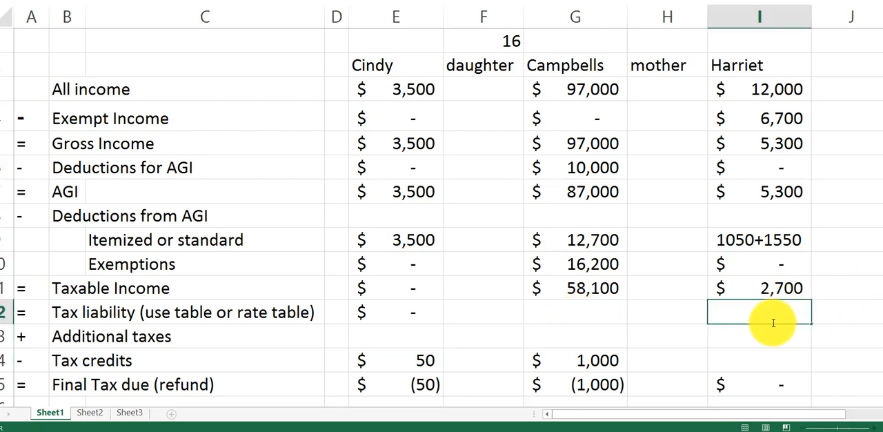
left_click(765, 340)
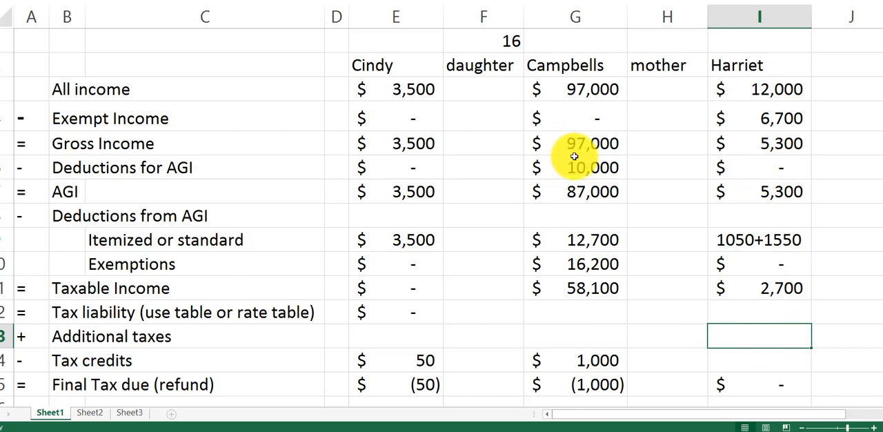